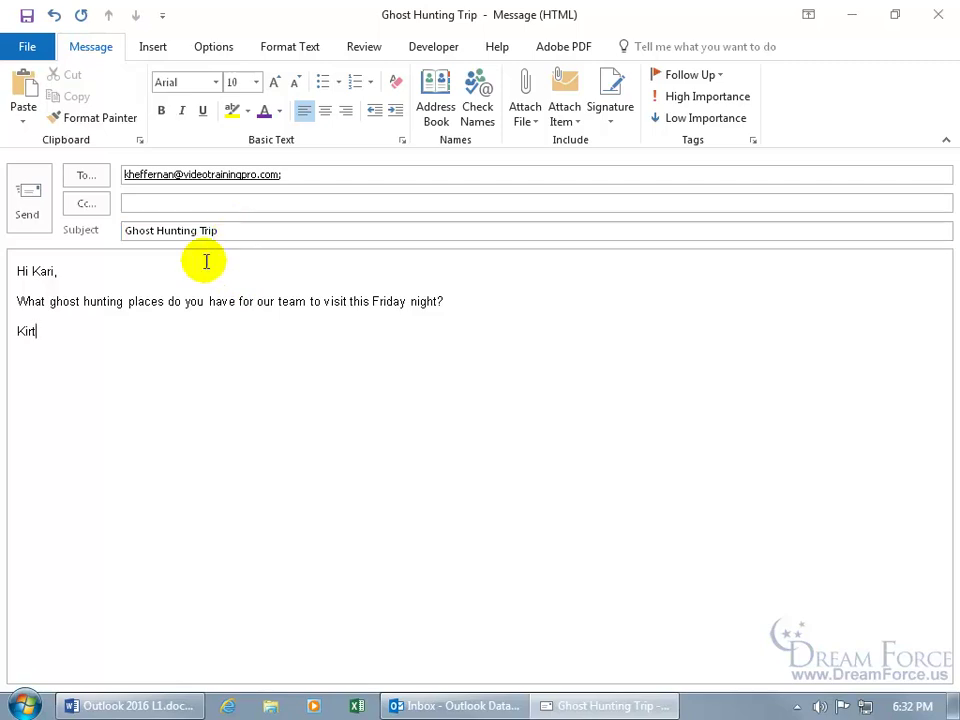
left_click(80, 301)
left_click(66, 326)
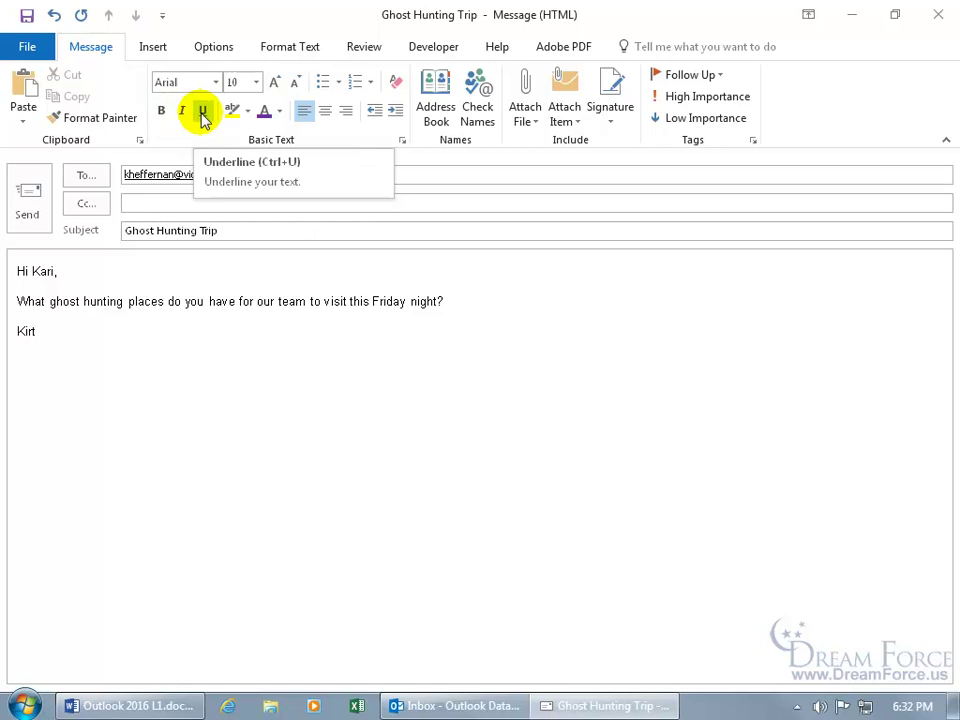
left_click(245, 231)
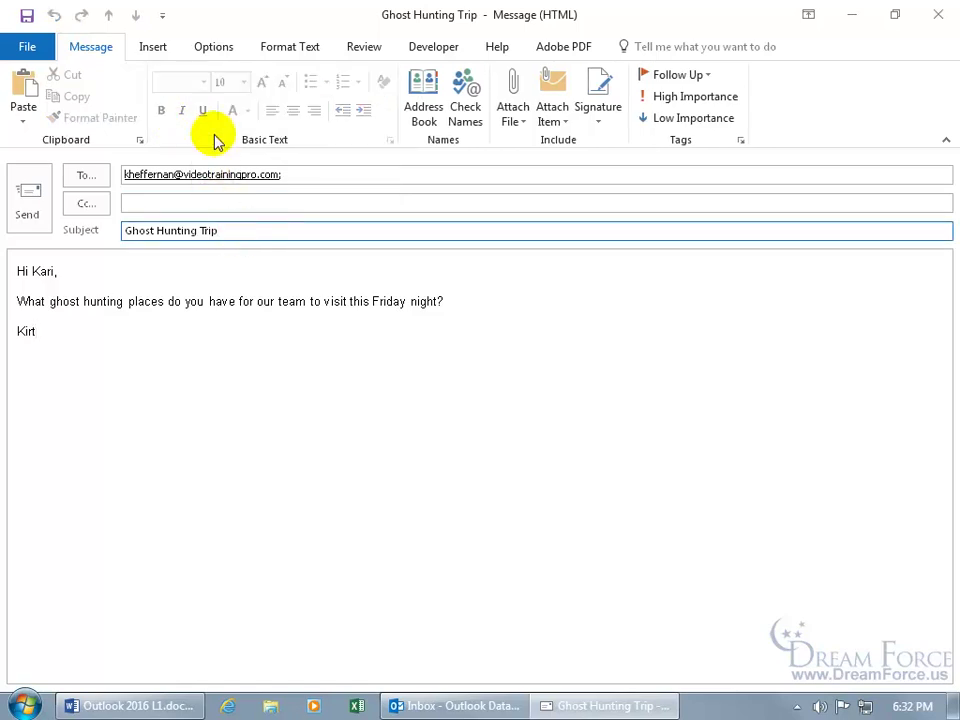
left_click(124, 301)
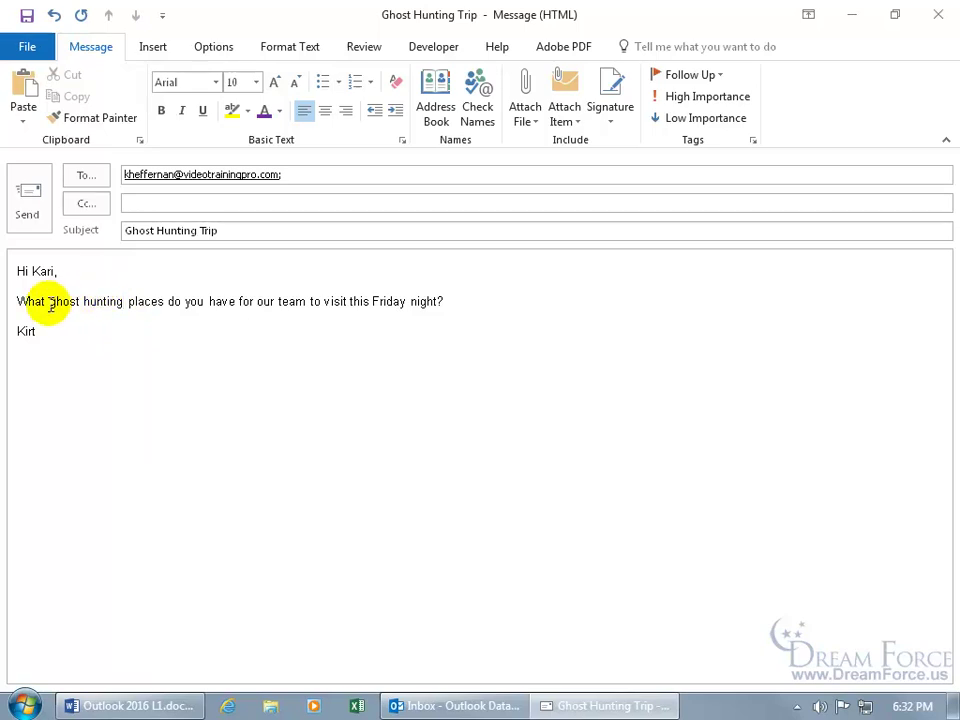
Make the words "ghost hunting" in the message body bold, italic and underlined
left_click_drag(50, 301, 118, 304)
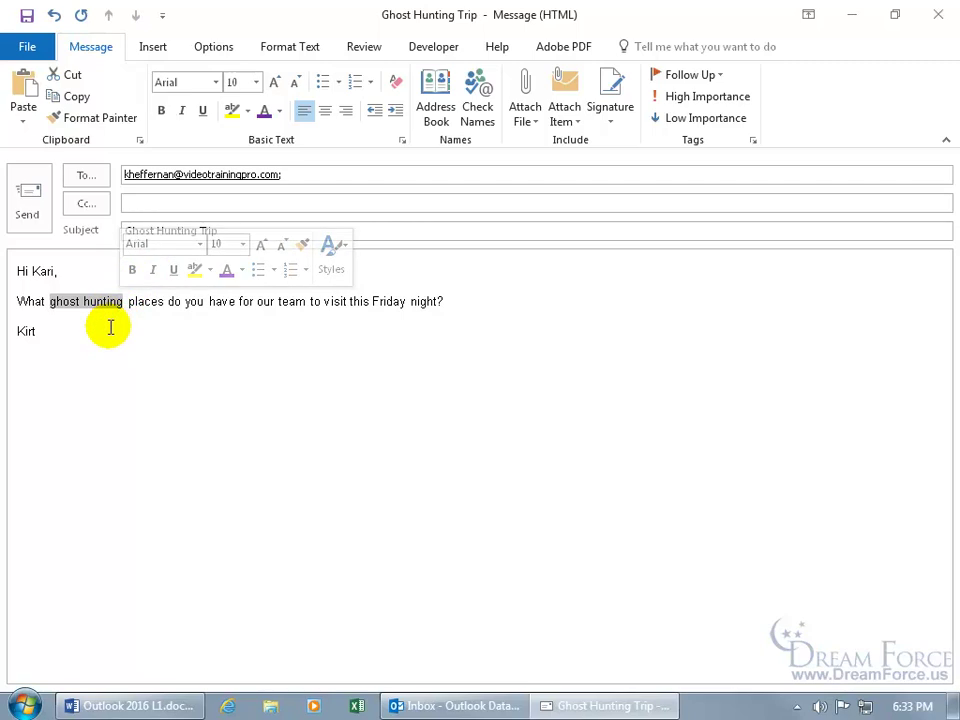
left_click(133, 271)
left_click(154, 272)
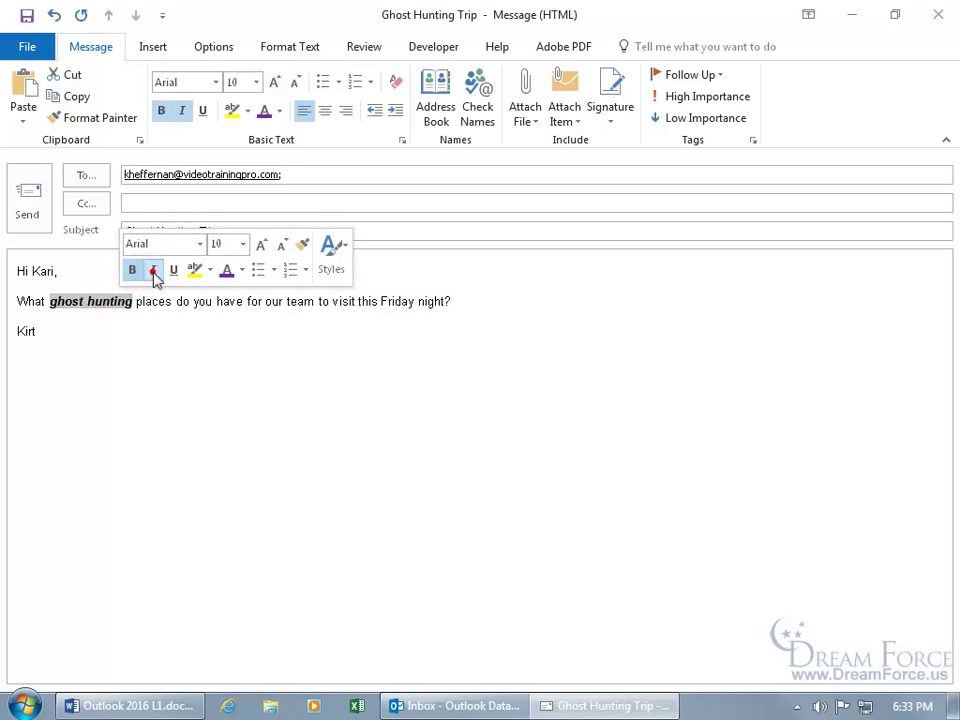
left_click(173, 271)
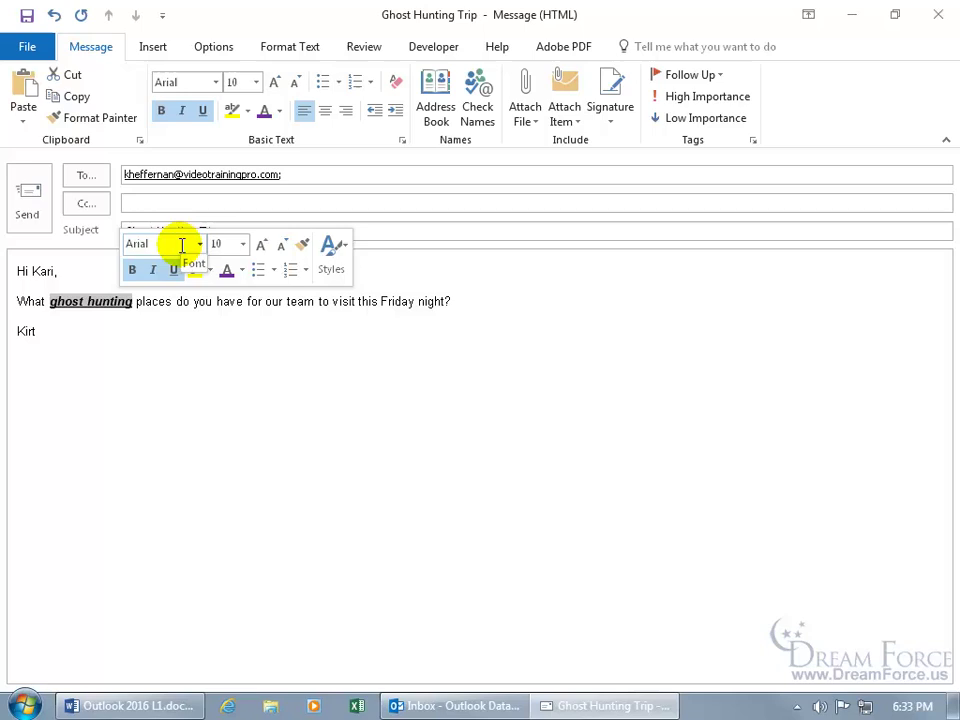
Change the font of "ghost hunting" to Comic Sans MS
left_click(199, 247)
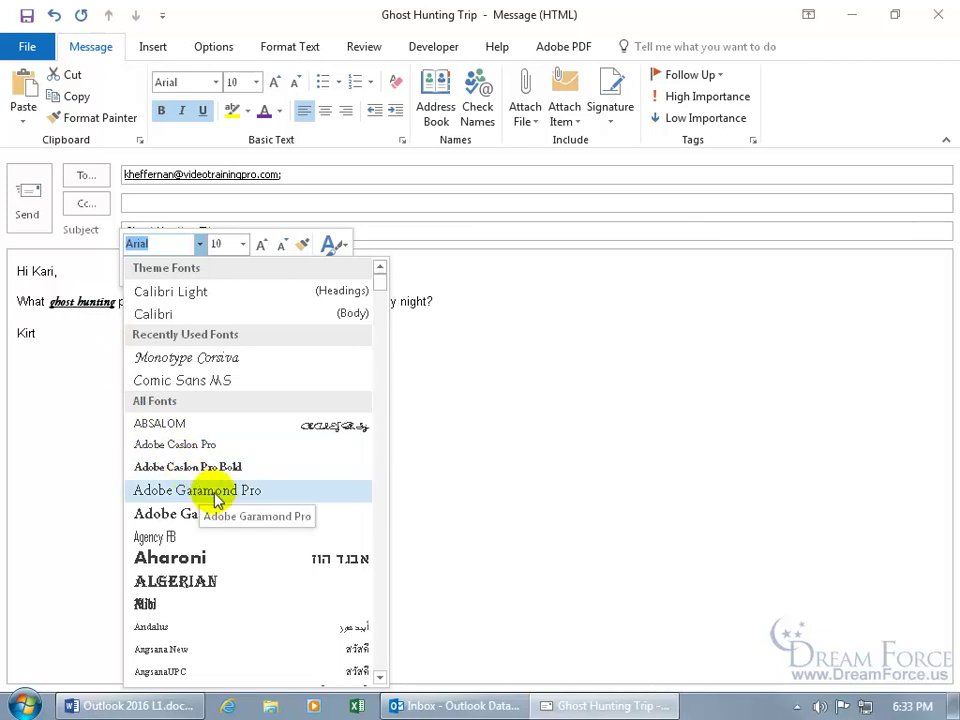
left_click(157, 245)
key("BackSpace")
key("BackSpace")
key("BackSpace")
key("BackSpace")
key("BackSpace")
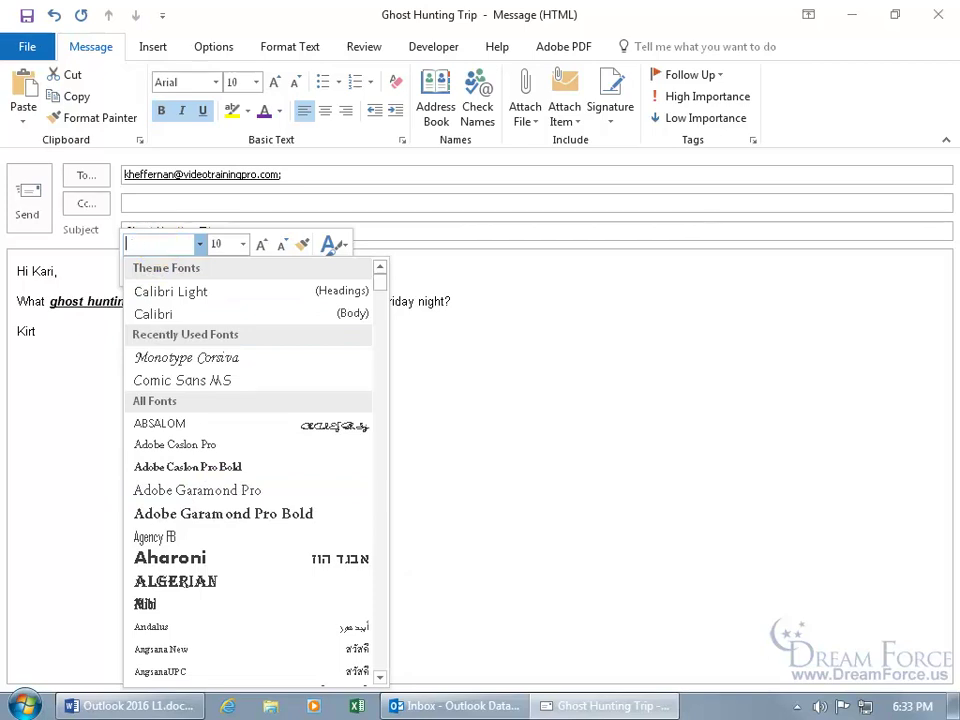
type("Comic Sans M")
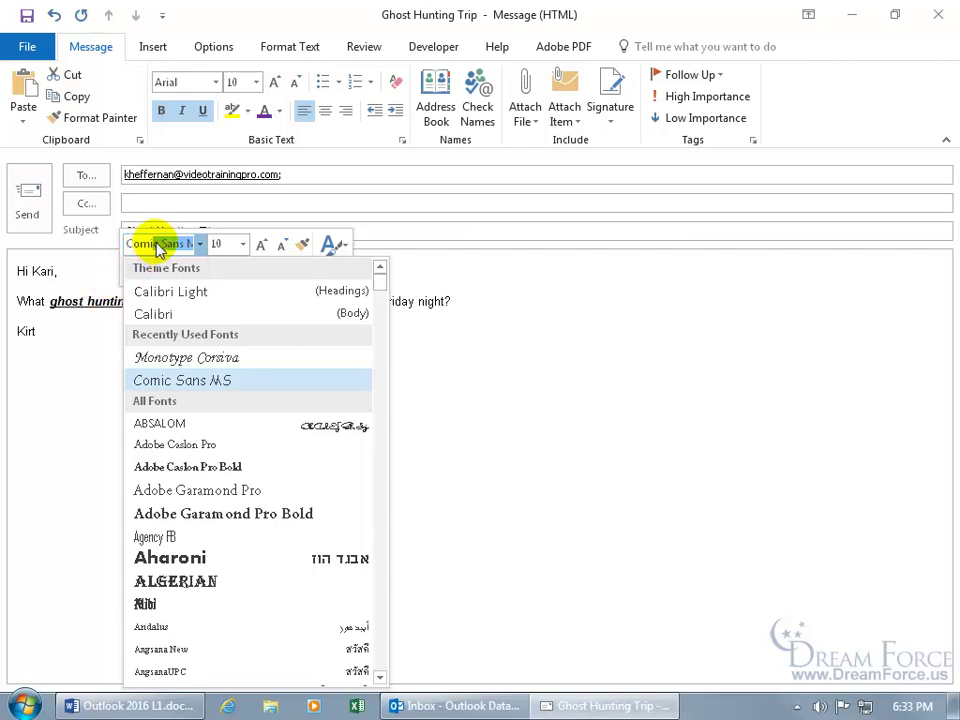
left_click(192, 383)
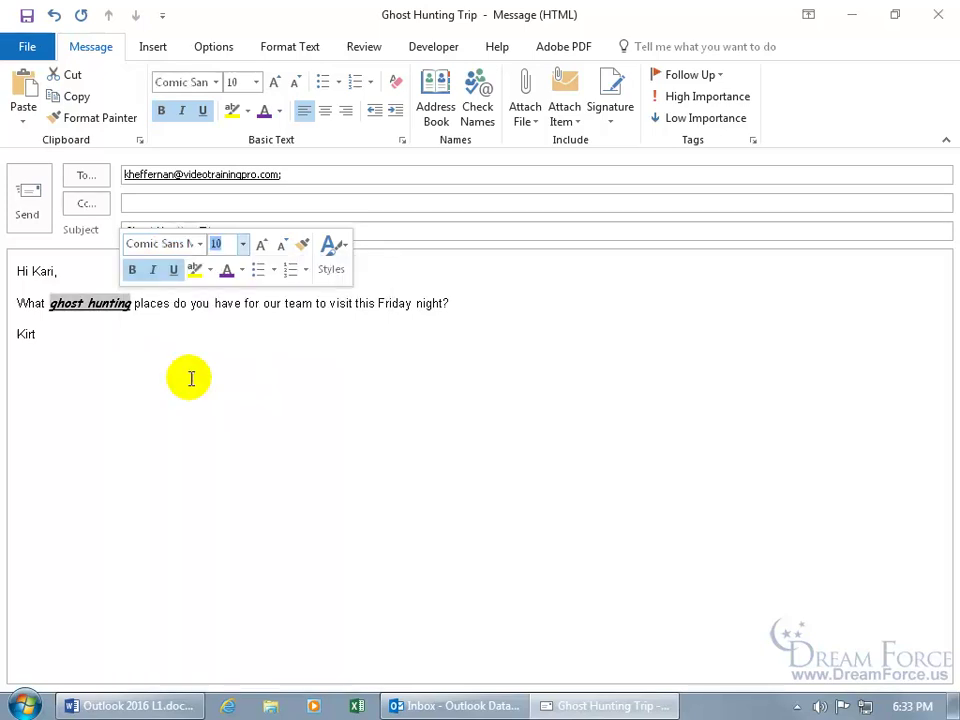
Set "ghost hunting" to font size 18 and colour it with the standard Purple
left_click(242, 244)
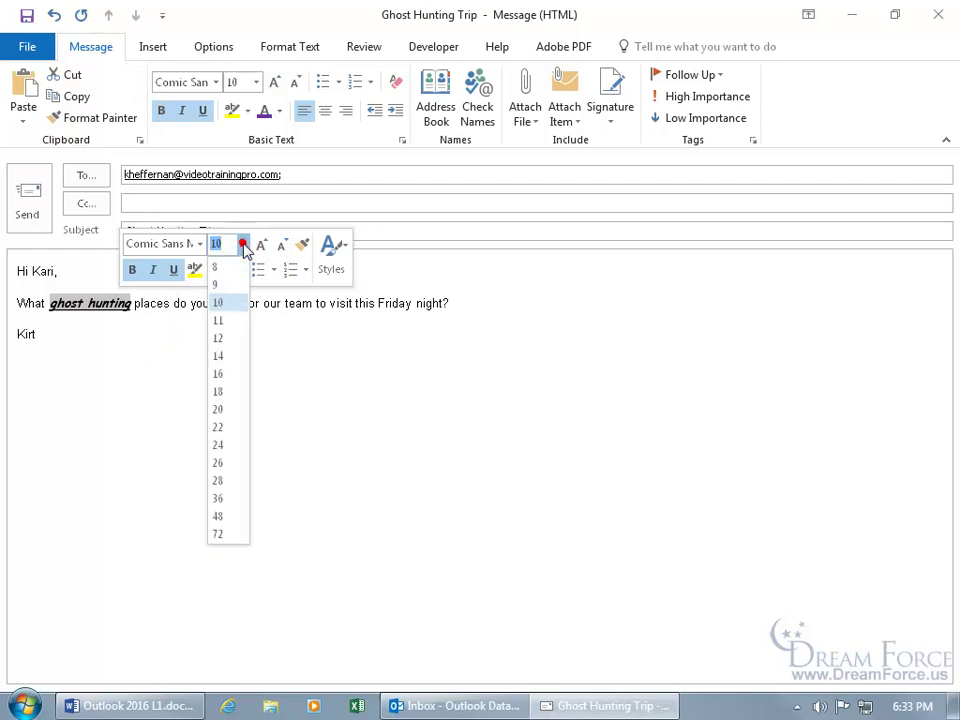
left_click(228, 392)
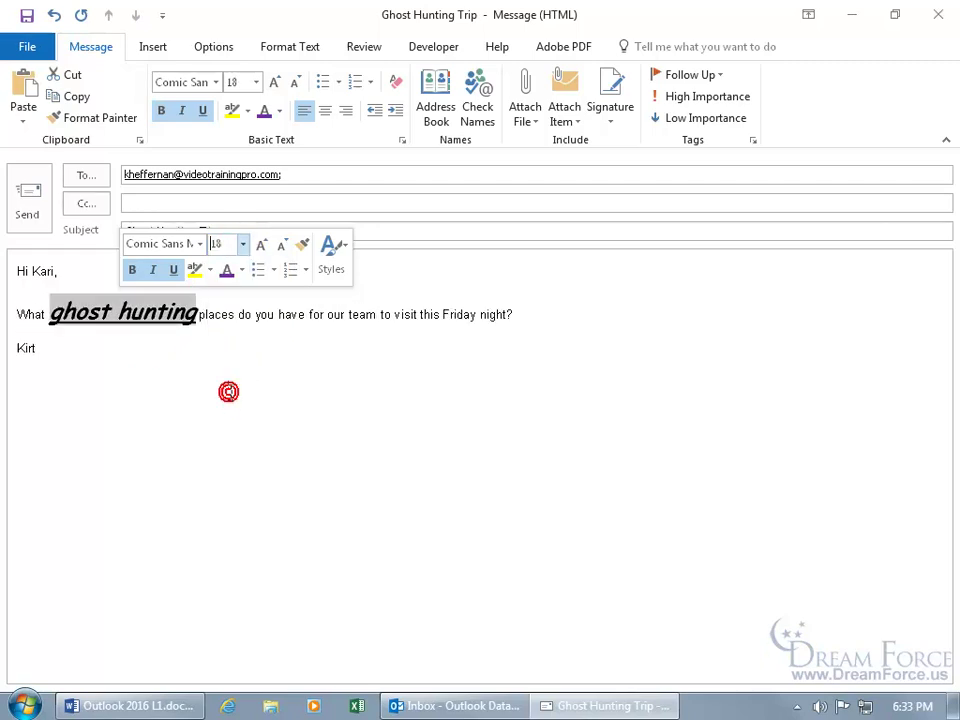
left_click(244, 273)
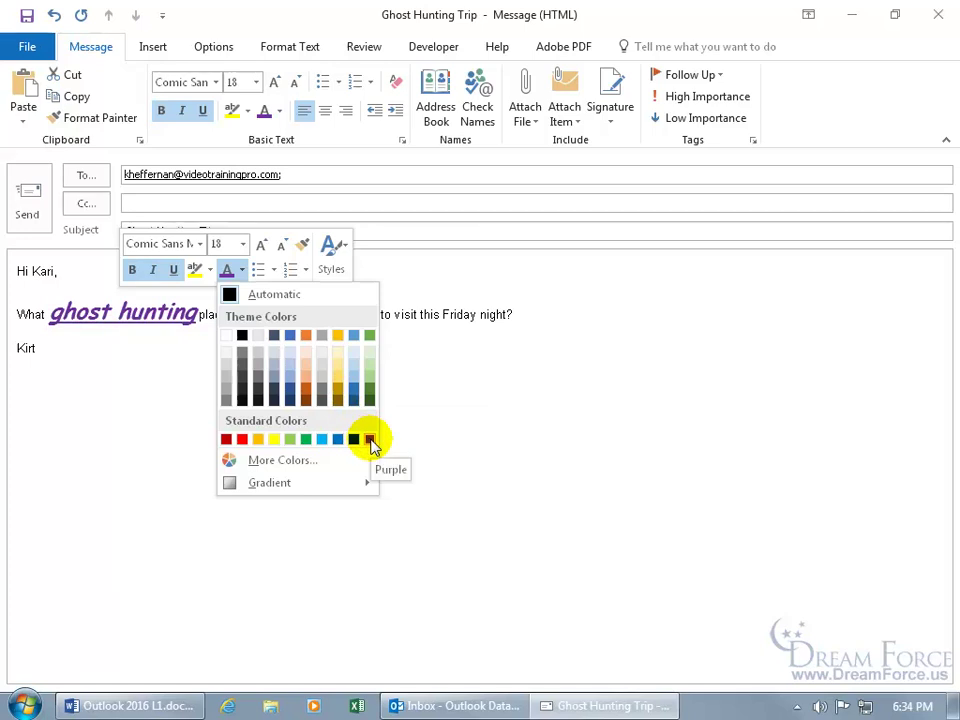
left_click(370, 440)
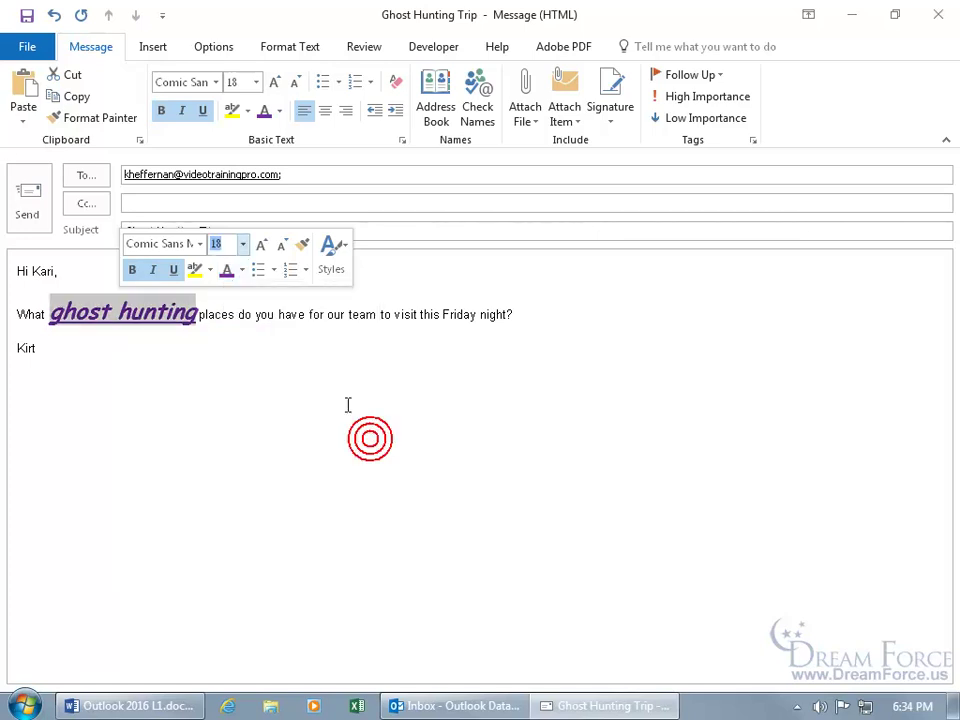
Remove the italic and underline from "ghost hunting" and change its font colour to the orange theme colour
left_click(285, 338)
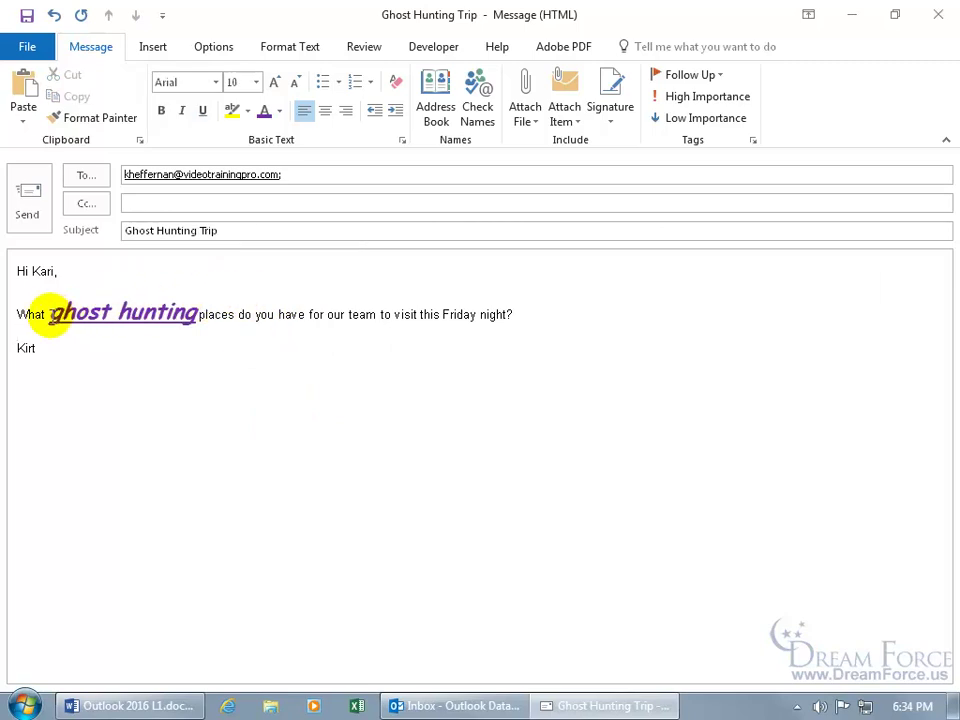
left_click_drag(50, 316, 197, 322)
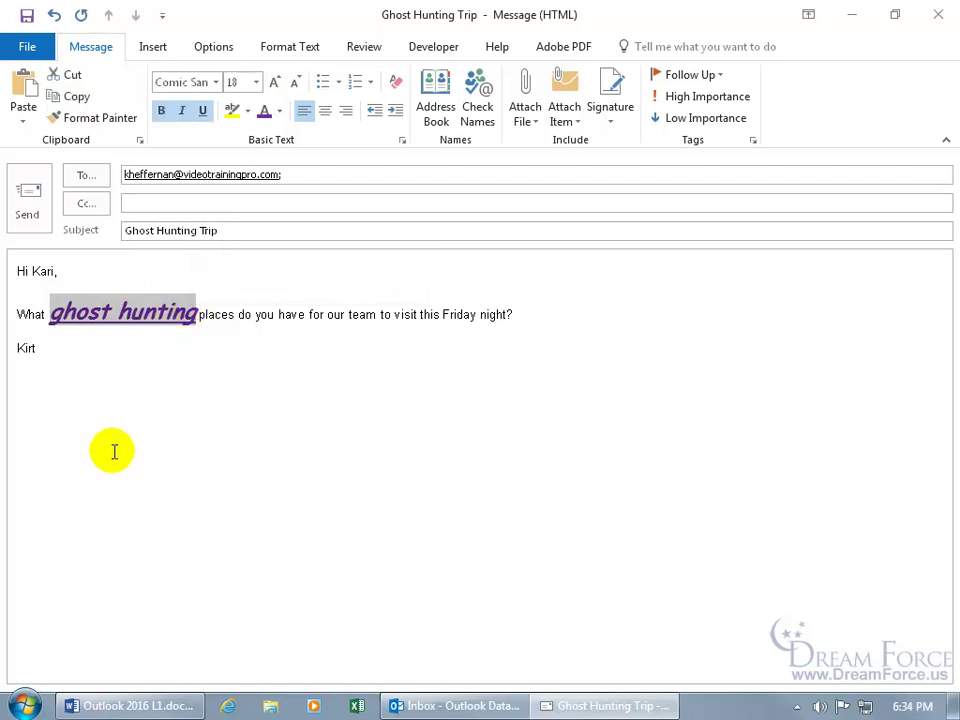
right_click(117, 318)
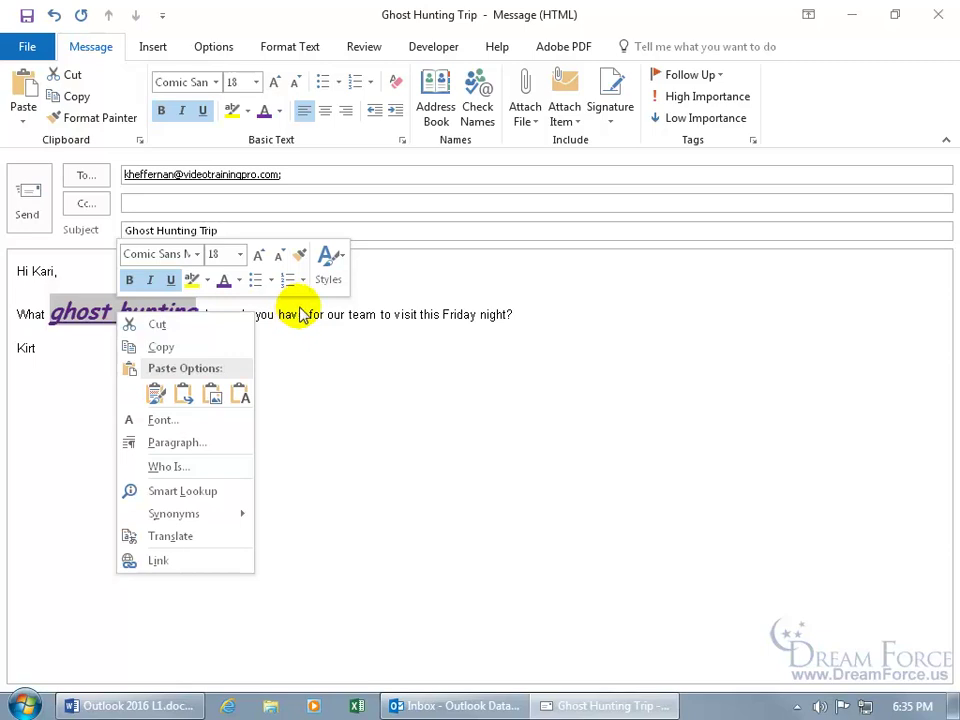
left_click(335, 326)
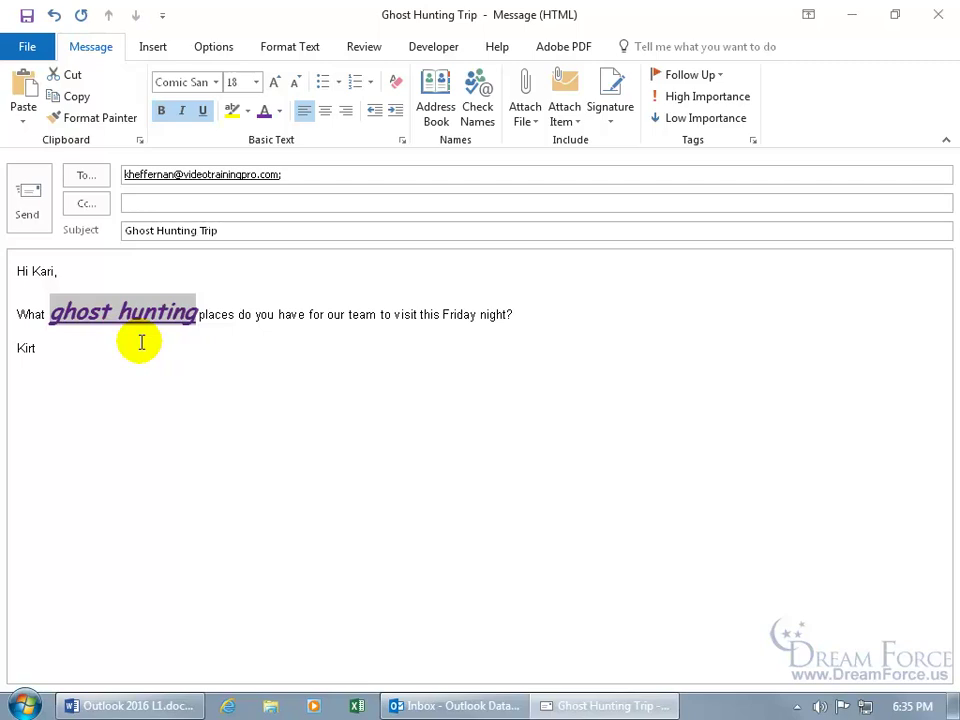
left_click(184, 113)
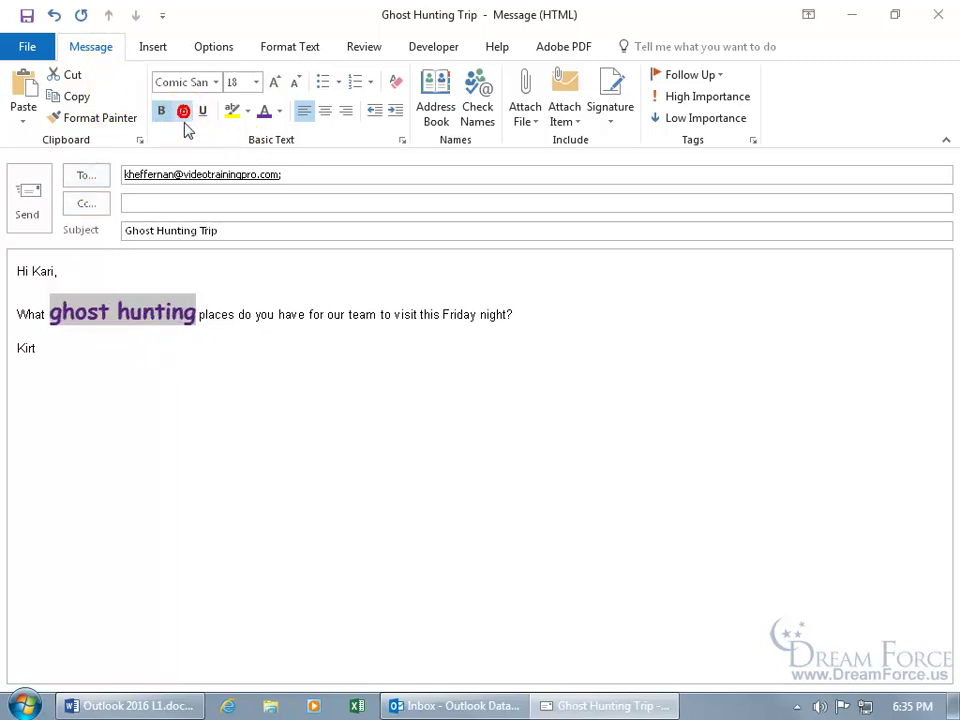
left_click(279, 111)
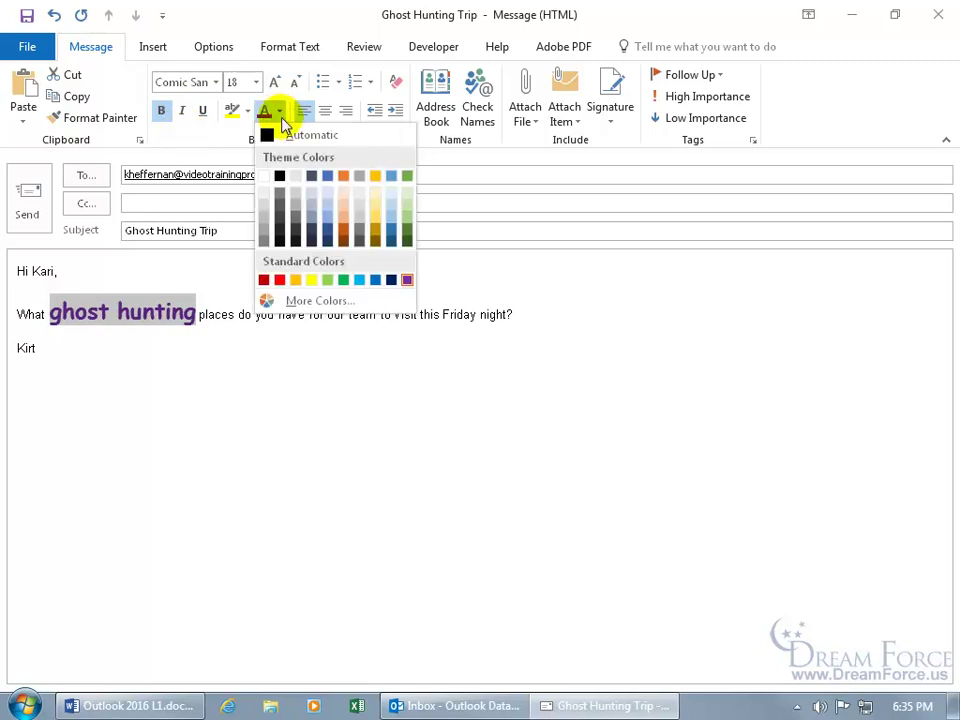
left_click(343, 180)
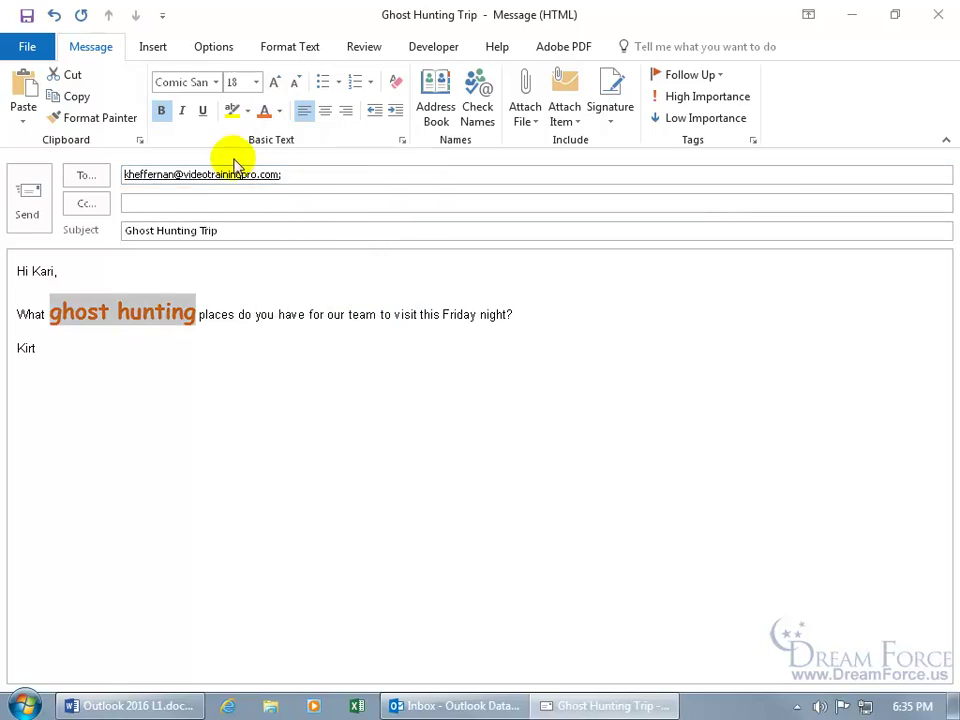
Switch the message format to Rich Text and return it to HTML
left_click(298, 50)
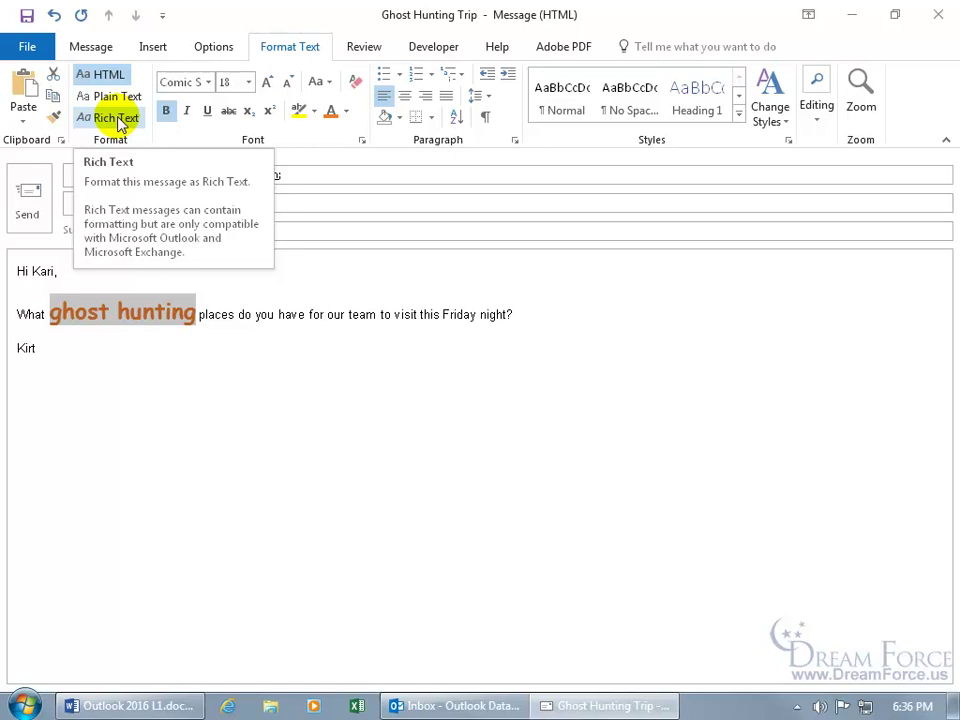
left_click(120, 122)
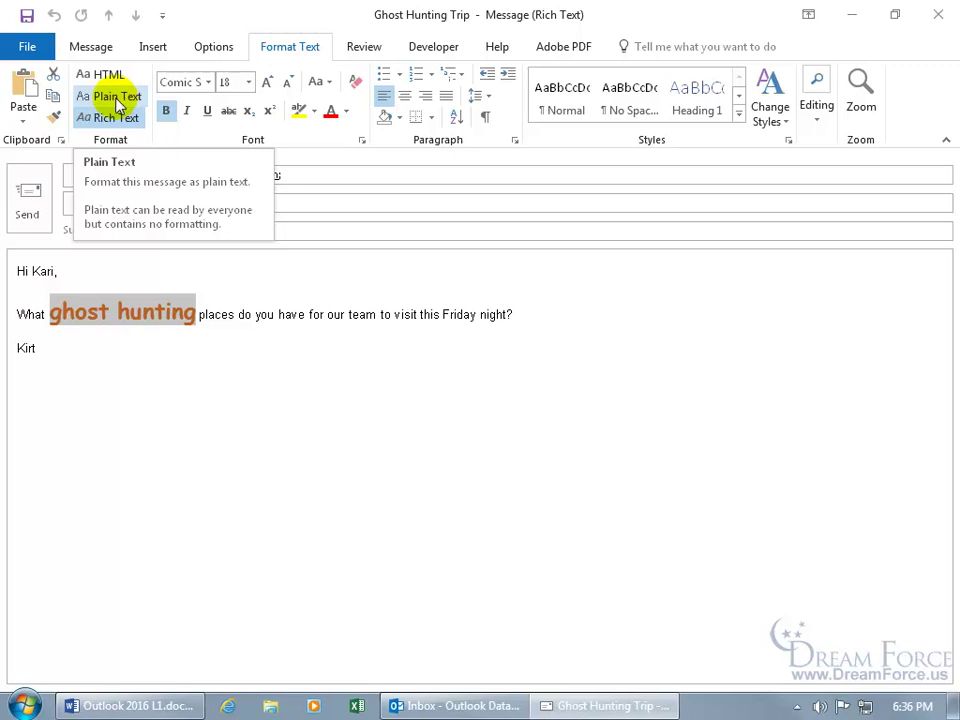
left_click(112, 77)
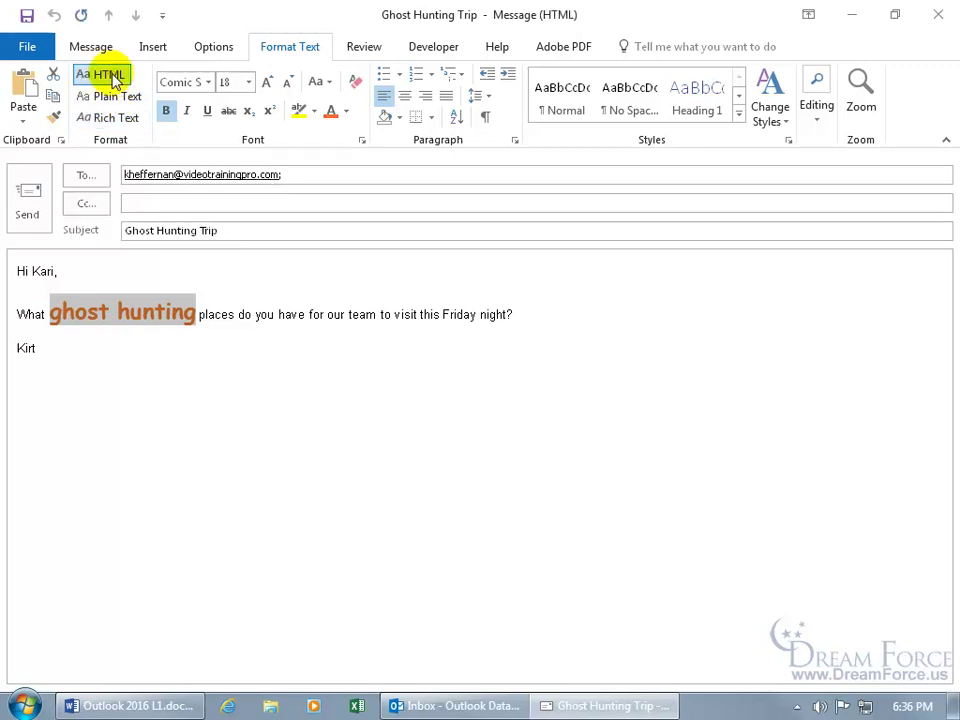
Convert the message to Plain Text, continuing past the compatibility check, and undo the conversion
left_click(113, 98)
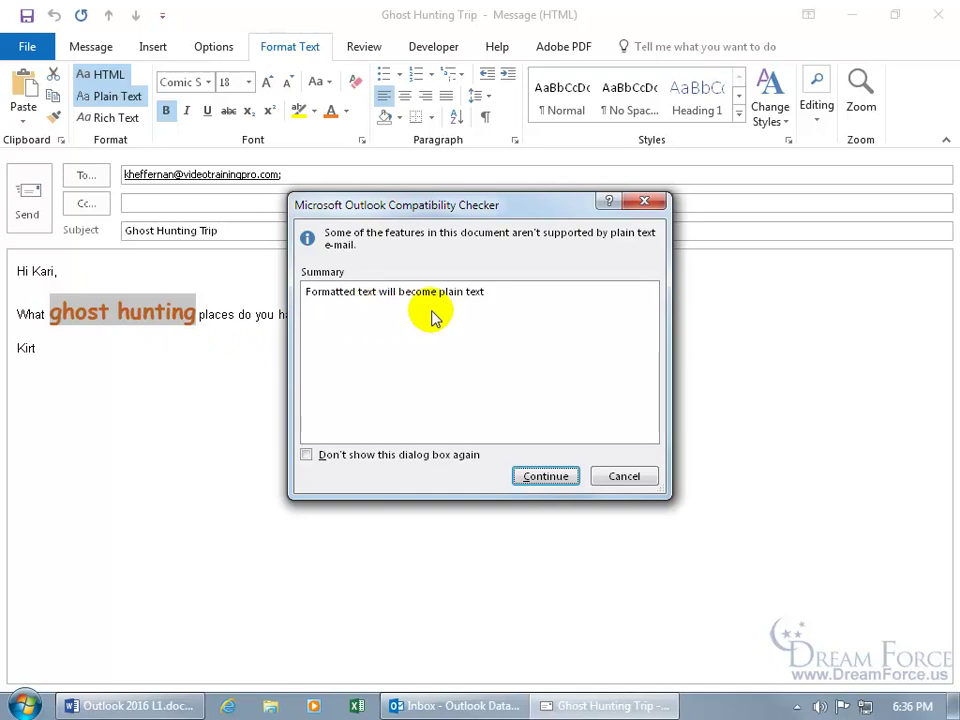
left_click(557, 477)
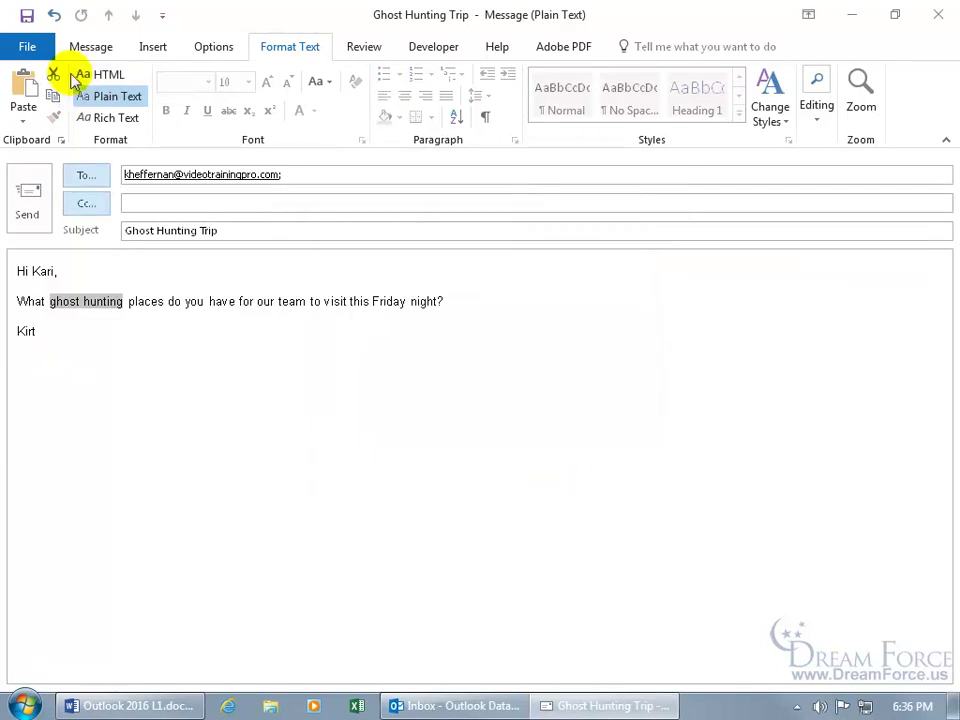
left_click(53, 15)
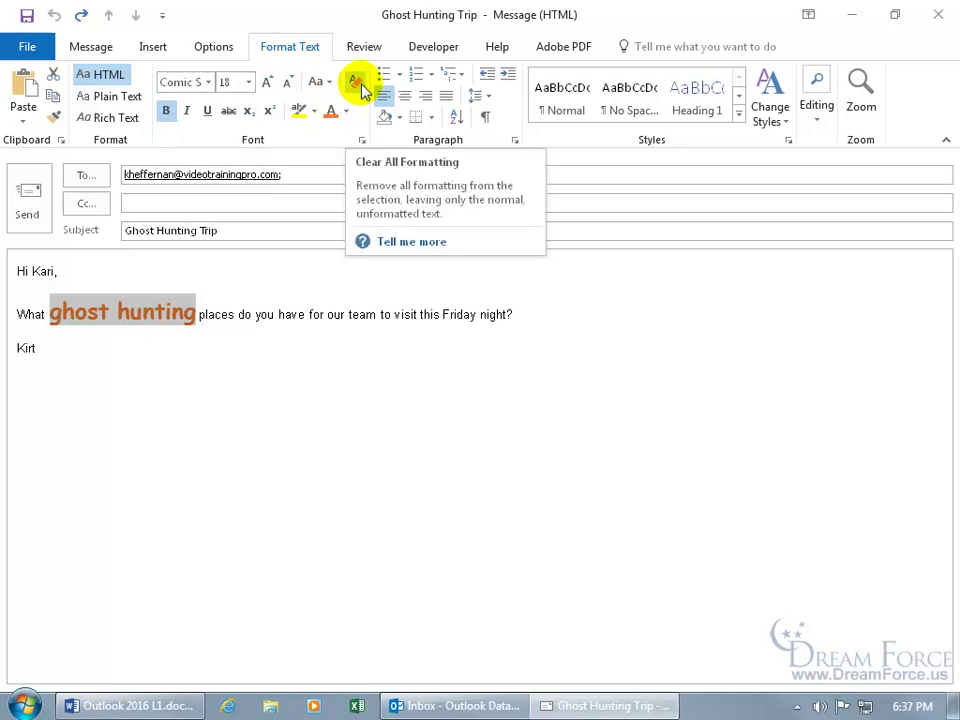
Clear all formatting from the selected words "ghost hunting"
left_click(93, 48)
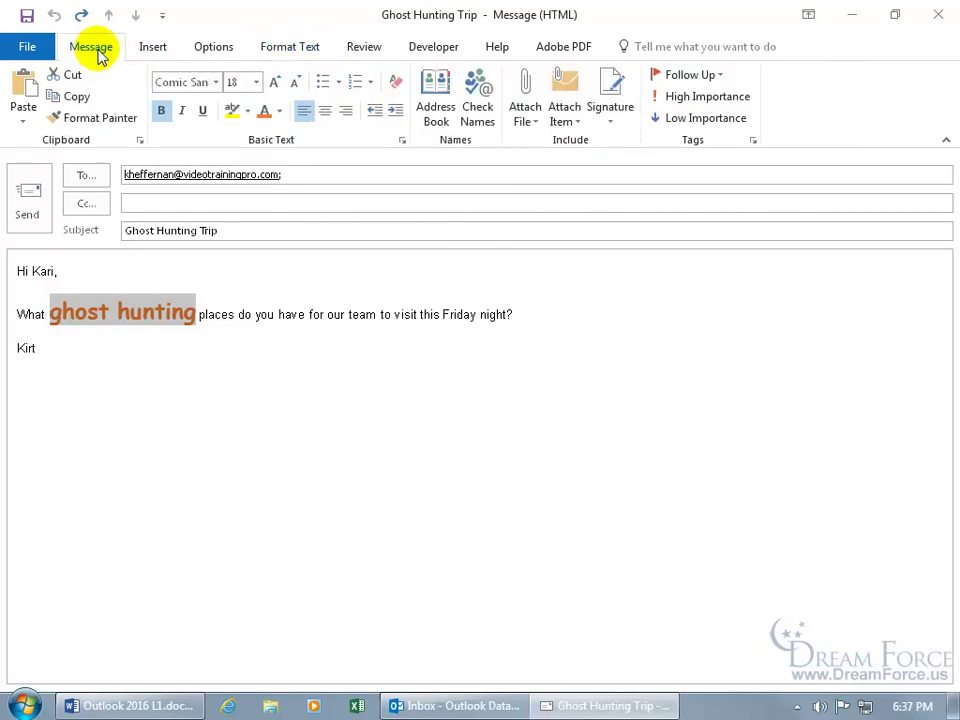
left_click(397, 88)
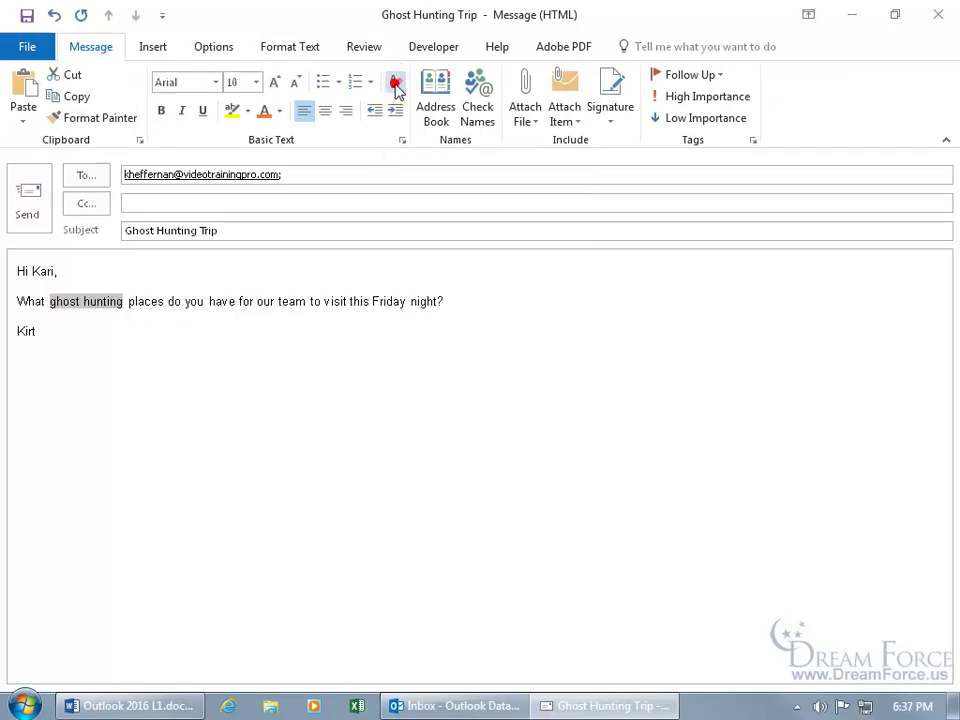
Cut "ghost hunting" from the sentence and paste it back in the same place
right_click(98, 308)
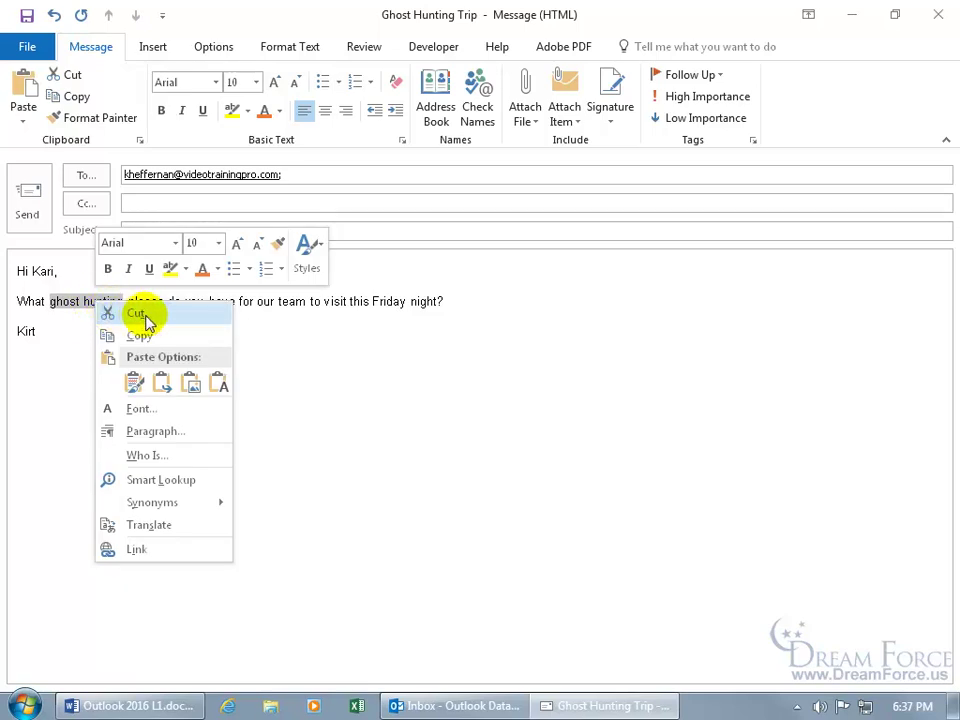
left_click(146, 318)
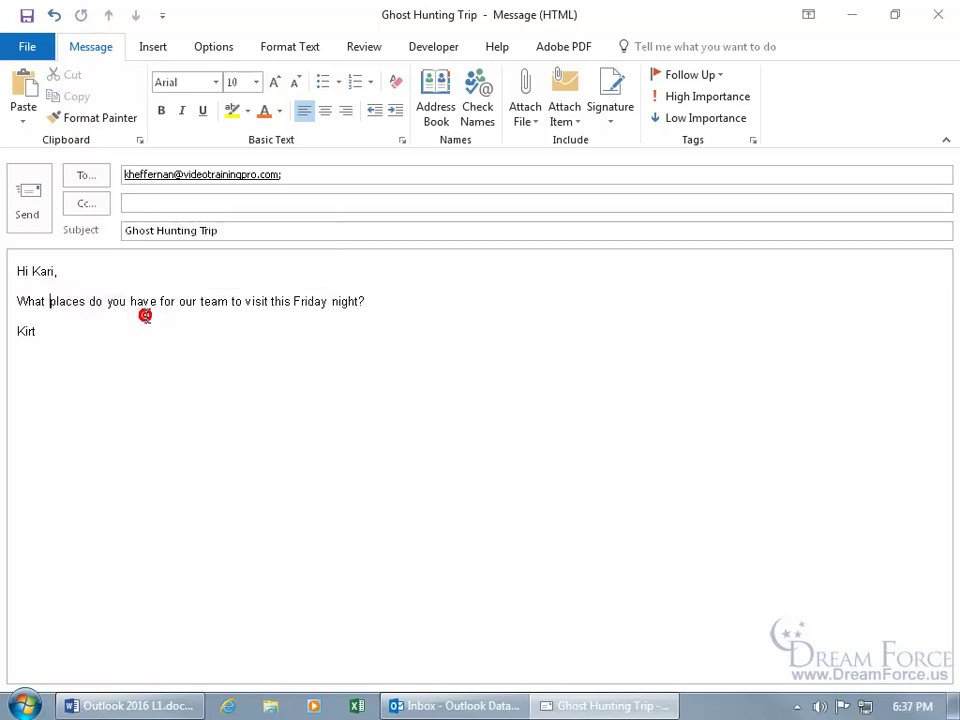
left_click(26, 88)
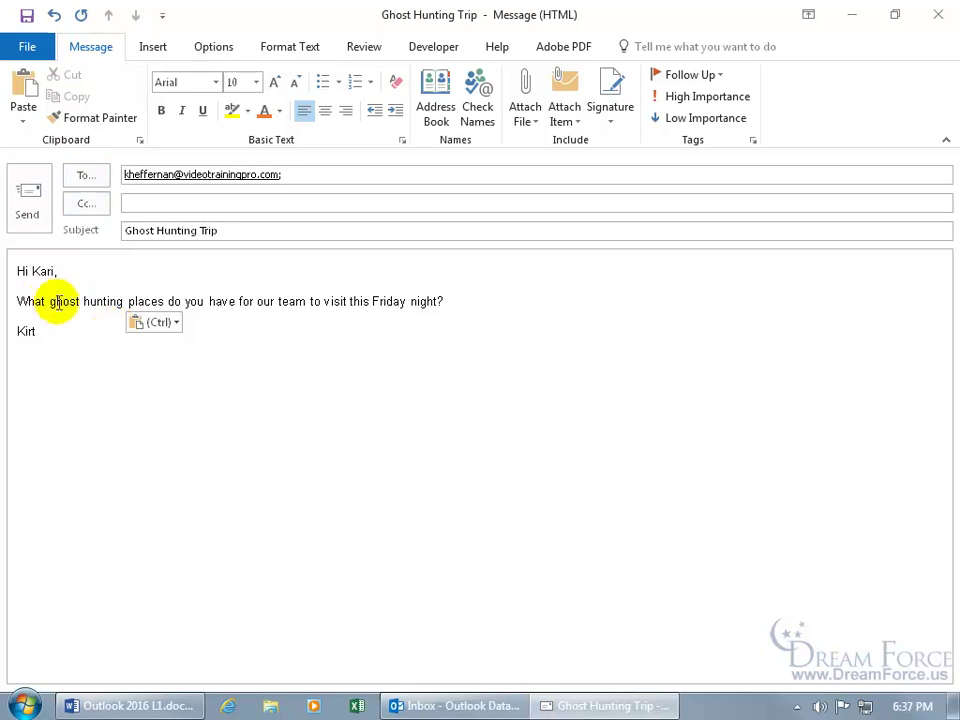
Copy the words "ghost hunting" in the message body and deselect them
left_click_drag(49, 301, 124, 303)
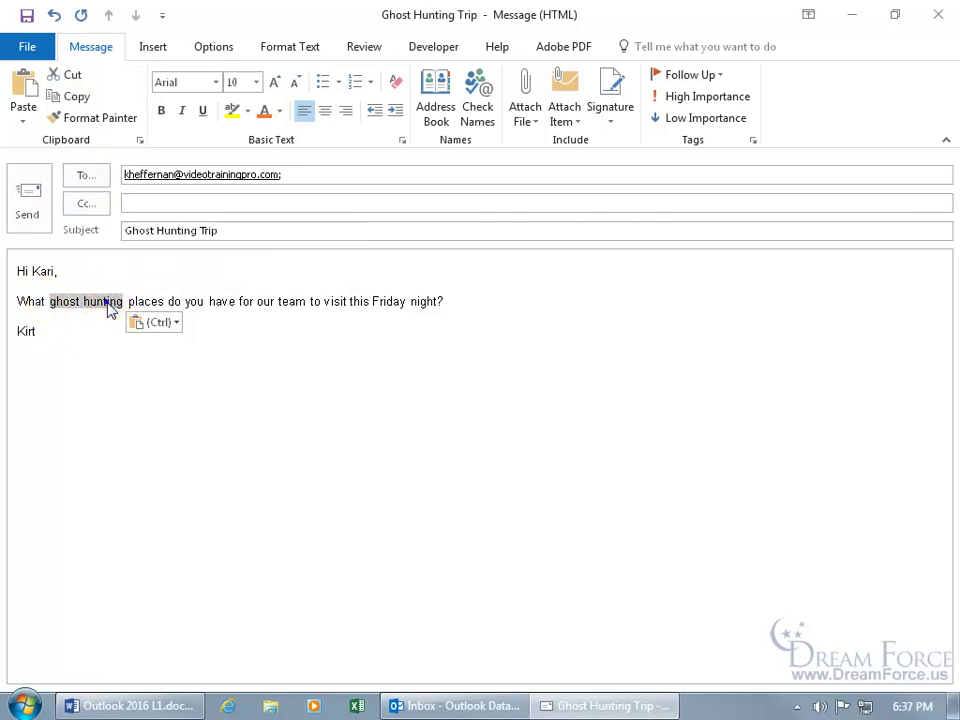
right_click(108, 305)
left_click(140, 338)
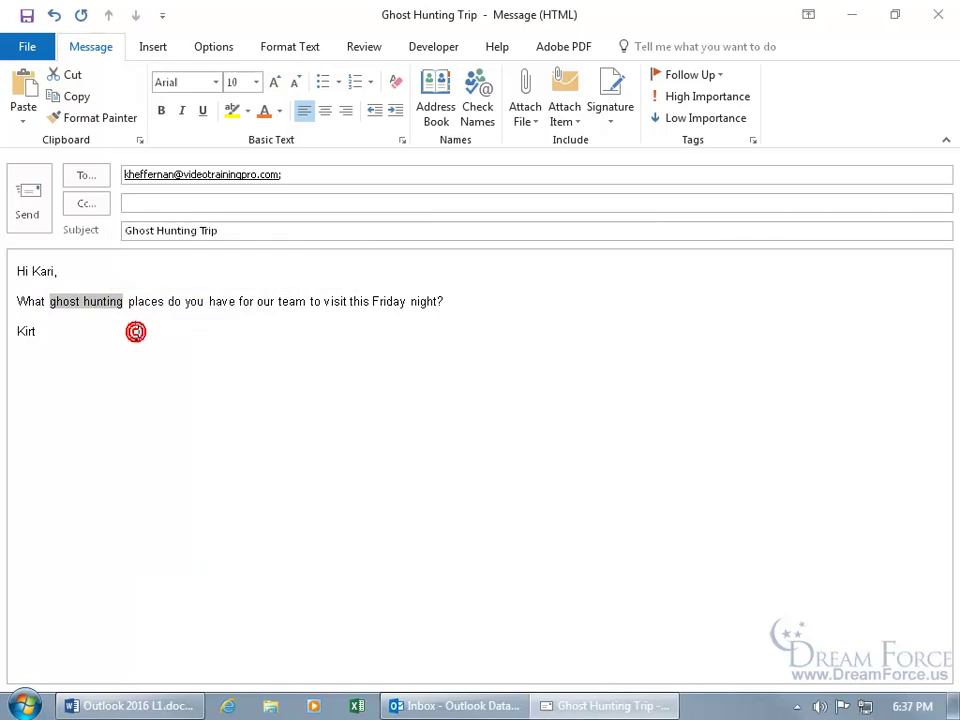
left_click(413, 336)
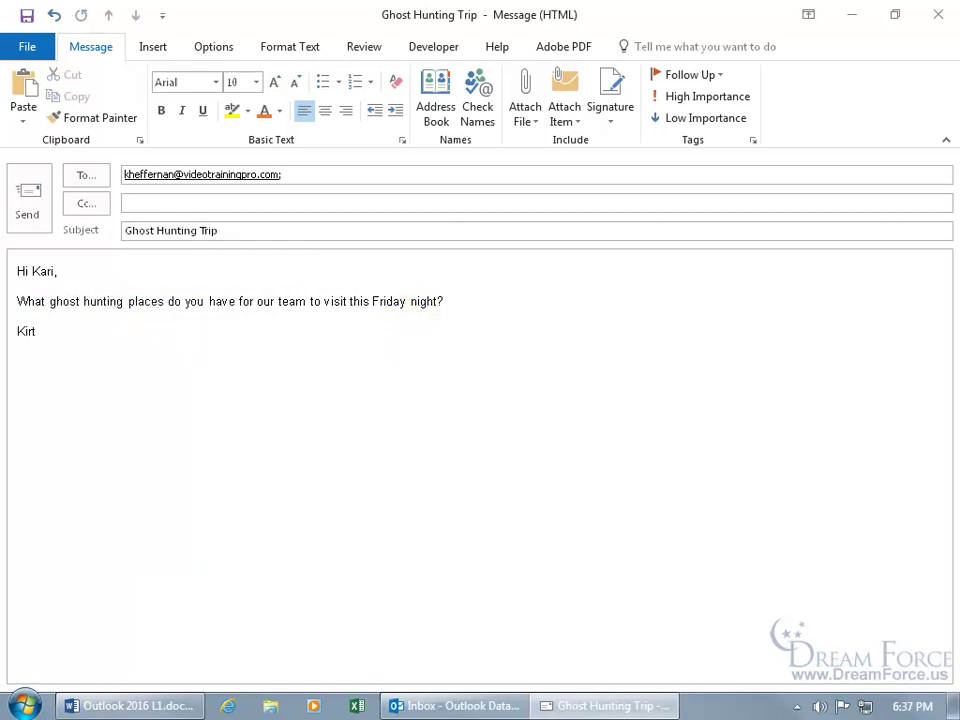
Start a new line below the signature name and paste the copied words "ghost hunting" there six times
key("Return")
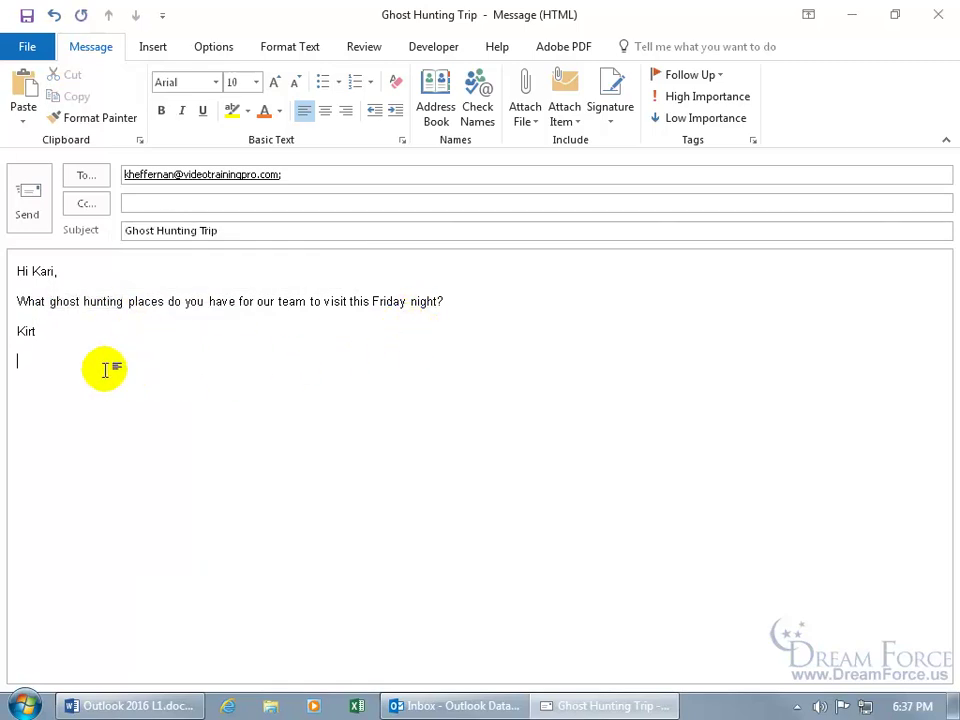
left_click(25, 90)
left_click(27, 92)
left_click(25, 90)
left_click(25, 90)
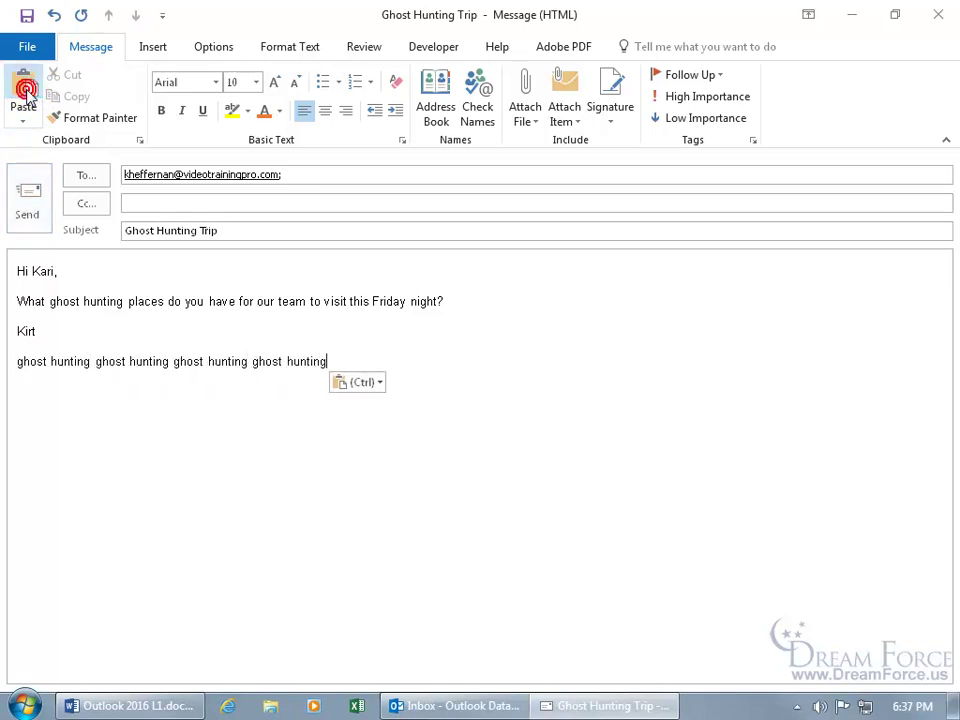
left_click(25, 90)
left_click(25, 90)
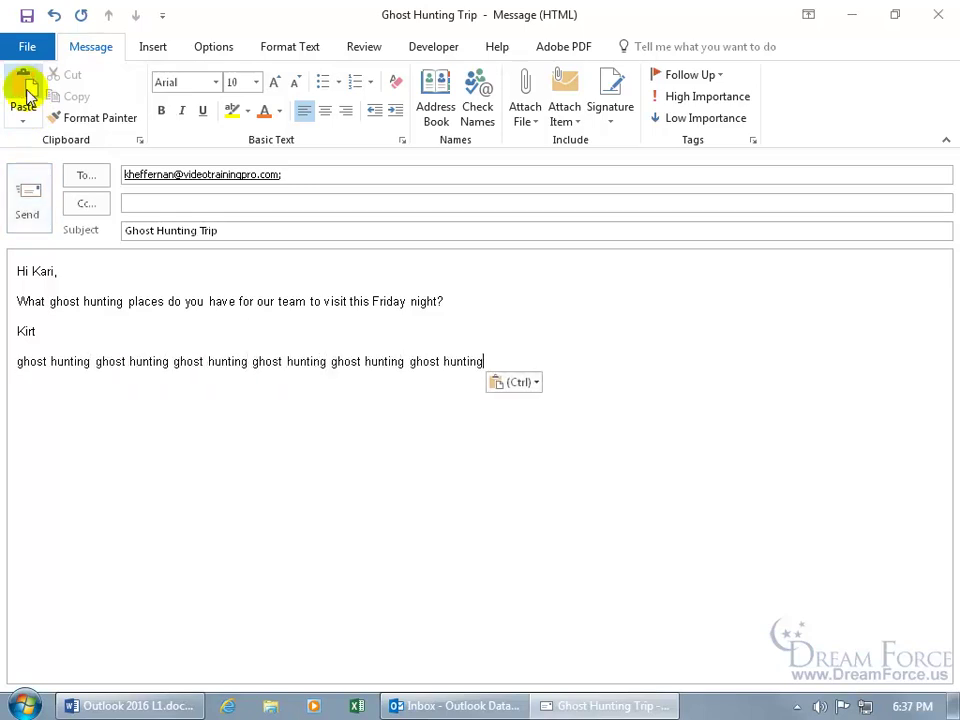
Undo all six pastes of "ghost hunting" on the line below the signature name
left_click(54, 15)
left_click(54, 15)
left_click(55, 18)
left_click(55, 18)
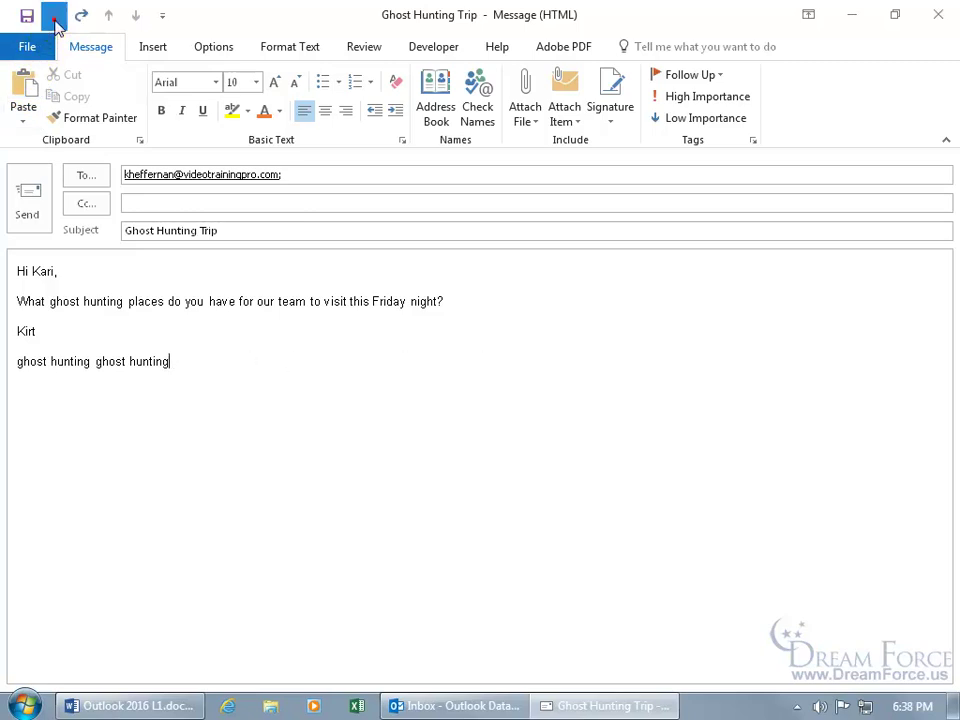
left_click(55, 18)
left_click(55, 18)
Redo two of the undone "ghost hunting" pastes, and undo both again to leave the line empty
left_click(78, 18)
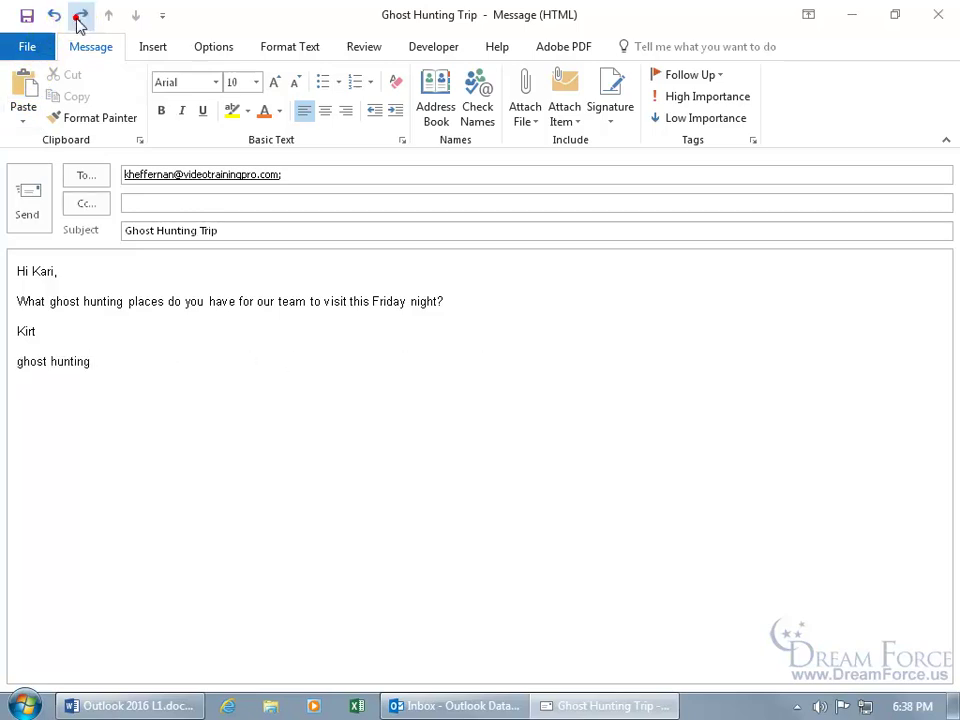
left_click(78, 18)
left_click(56, 18)
left_click(56, 18)
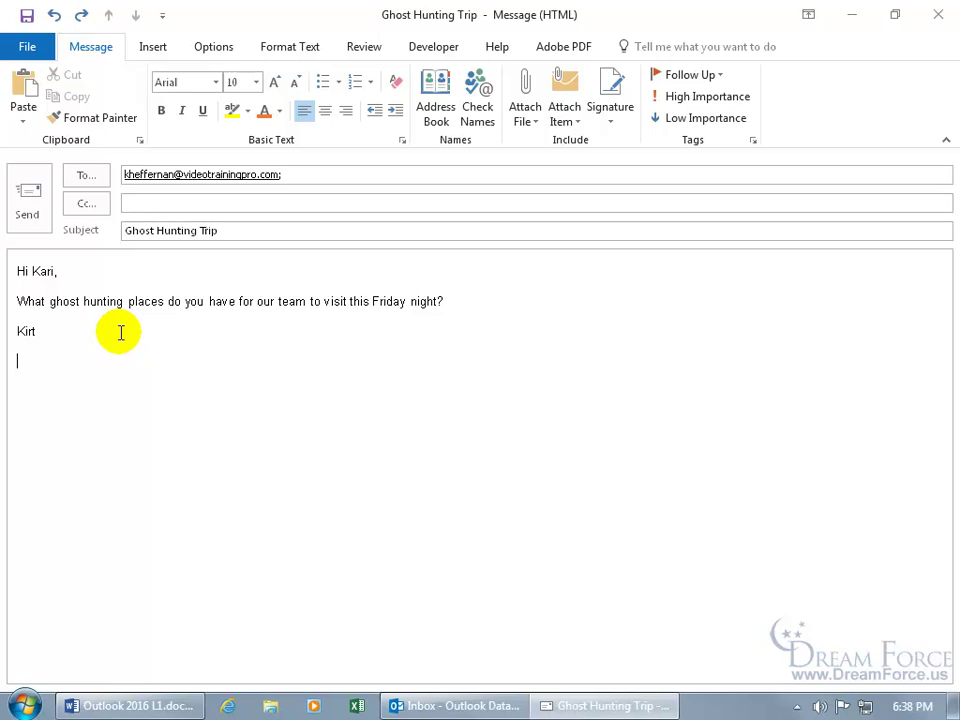
Show the full set of text formatting options for the message
left_click(292, 48)
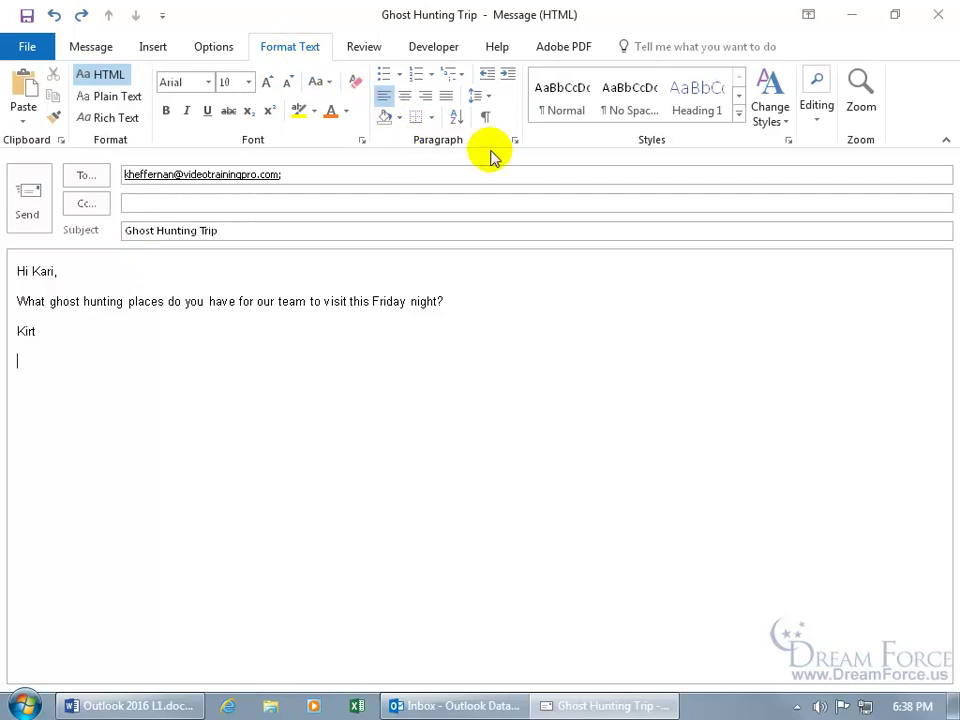